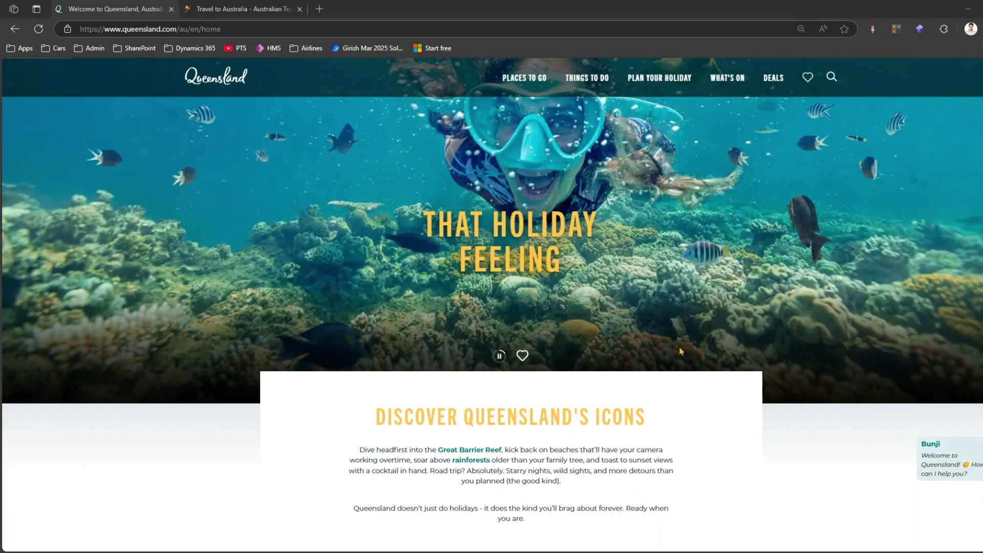
Capture a screenshot area spanning the hero banner and the Discover Queensland's Icons section
right_click(754, 235)
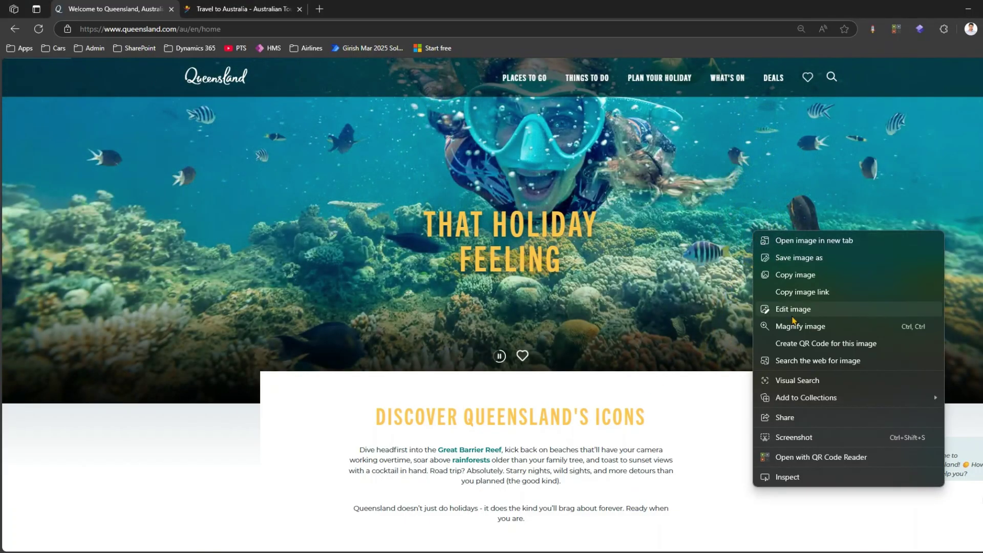
click(785, 439)
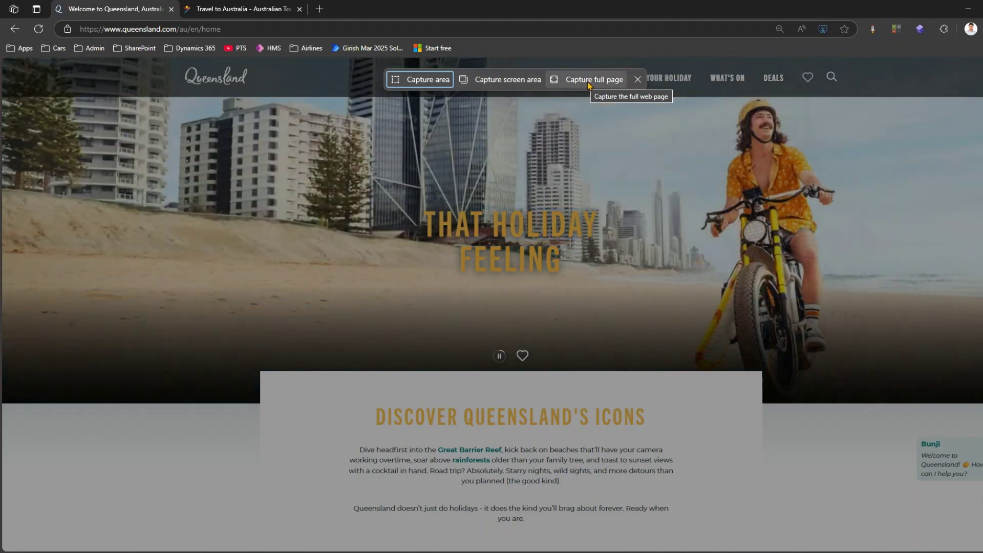
click(423, 89)
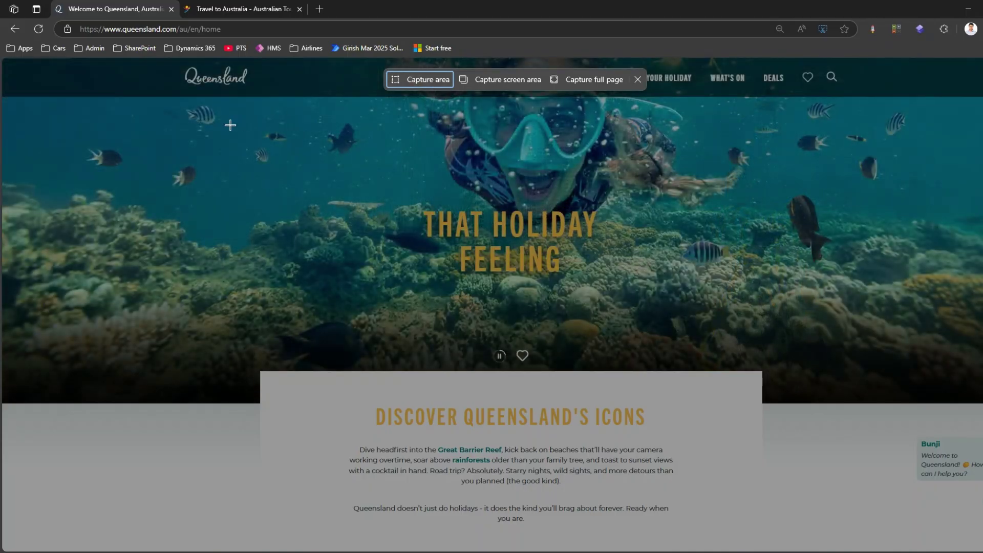
drag(229, 125, 829, 491)
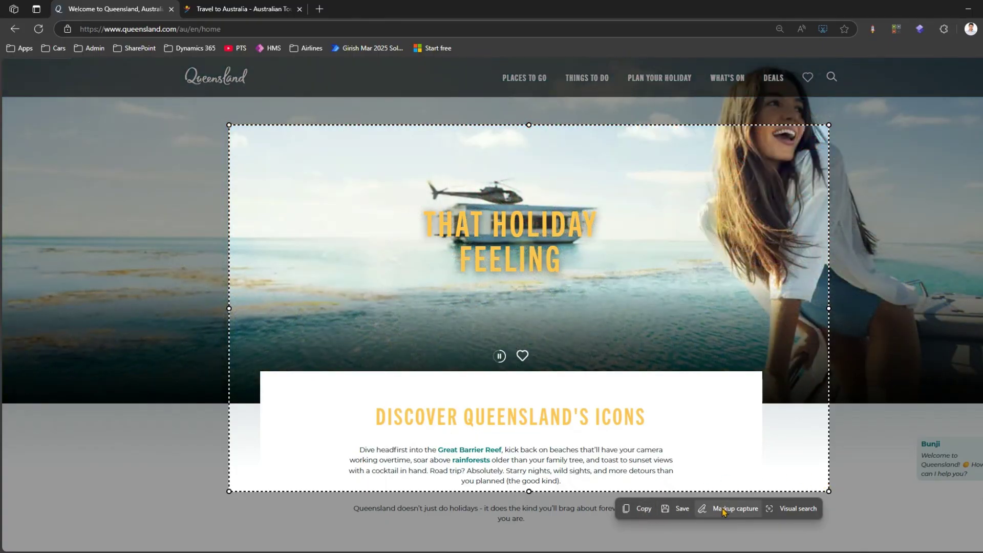
Scribble over ICONS with a black pen, then close the editor and discard the marked-up capture
click(723, 511)
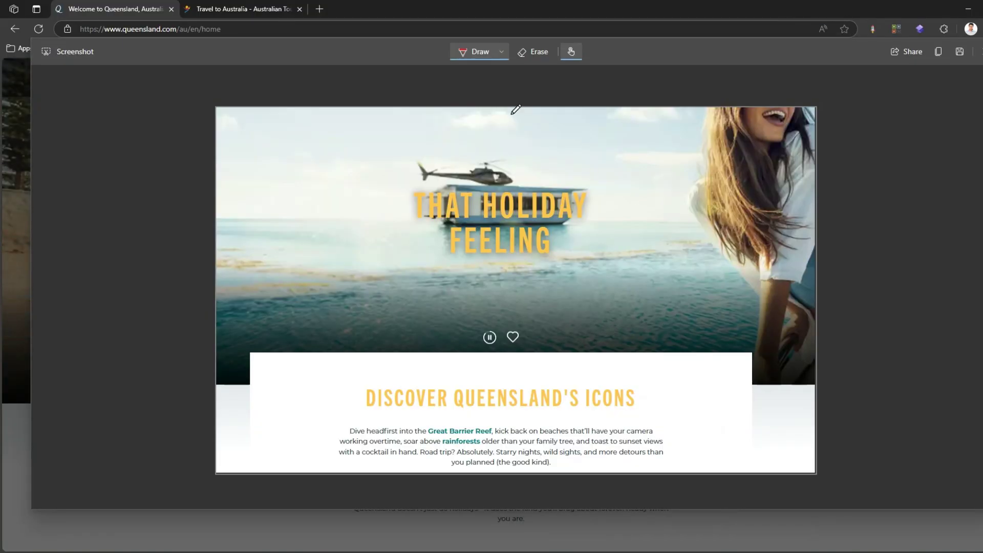
click(502, 52)
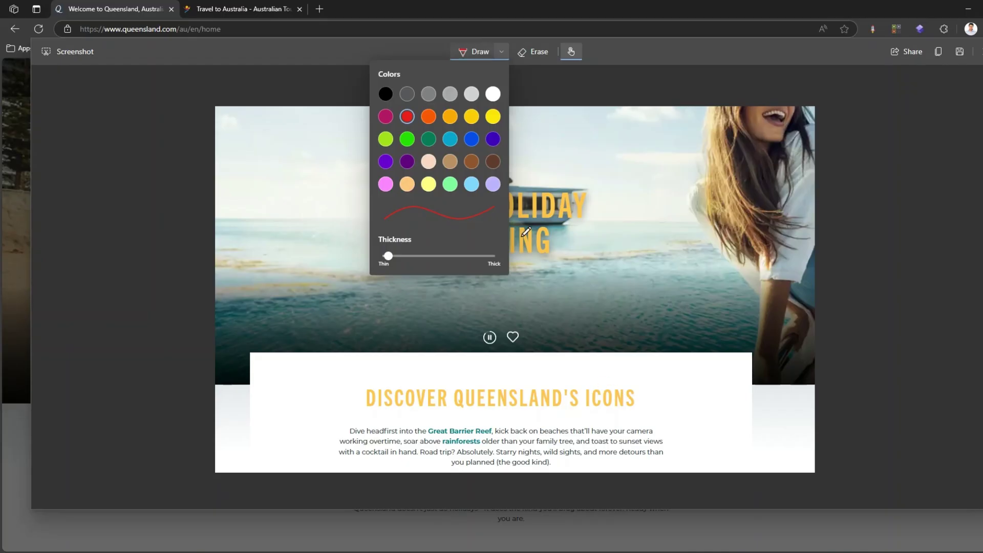
click(386, 93)
mouse_move(594, 388)
mouse_down()
mouse_move(610, 393)
mouse_move(601, 402)
mouse_move(635, 392)
mouse_move(589, 386)
mouse_move(627, 389)
mouse_up()
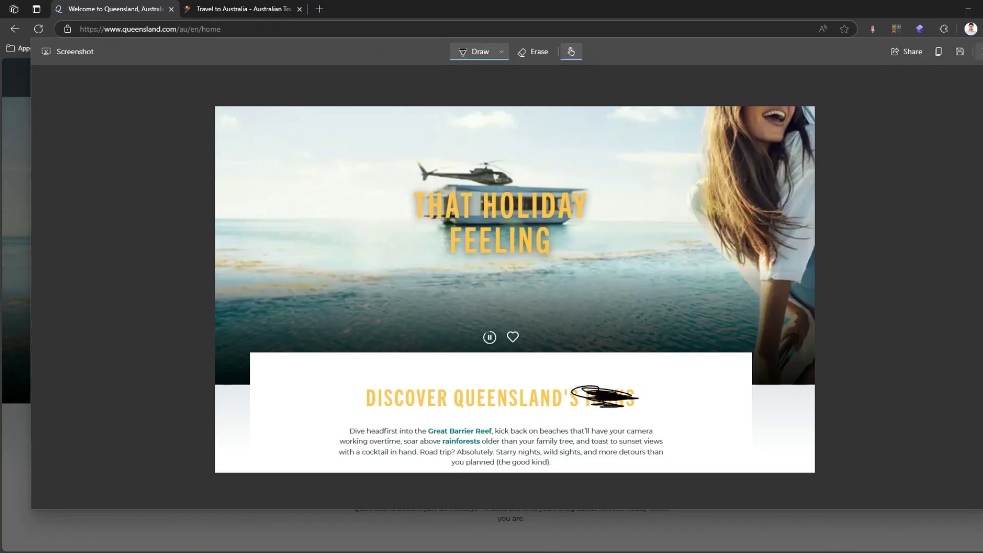
key(Escape)
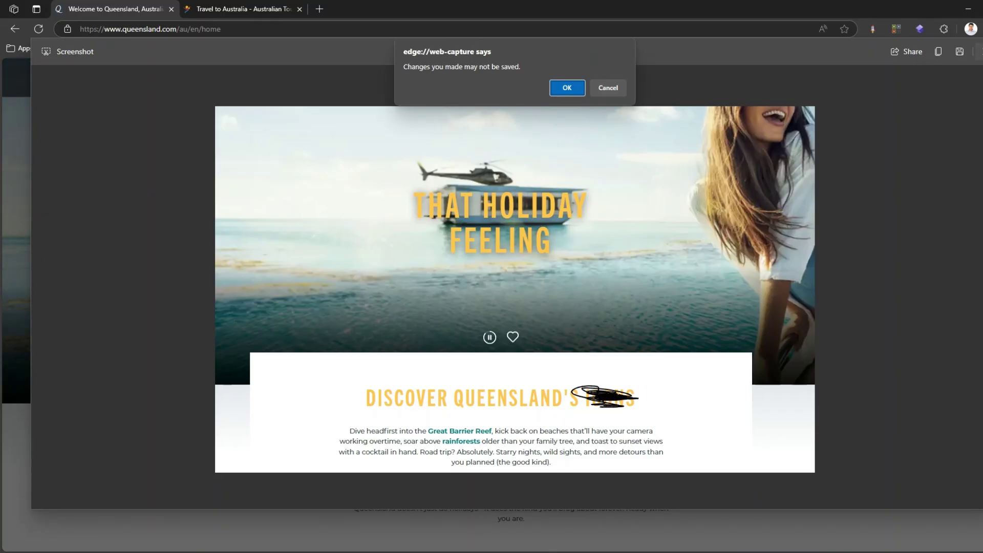
click(568, 88)
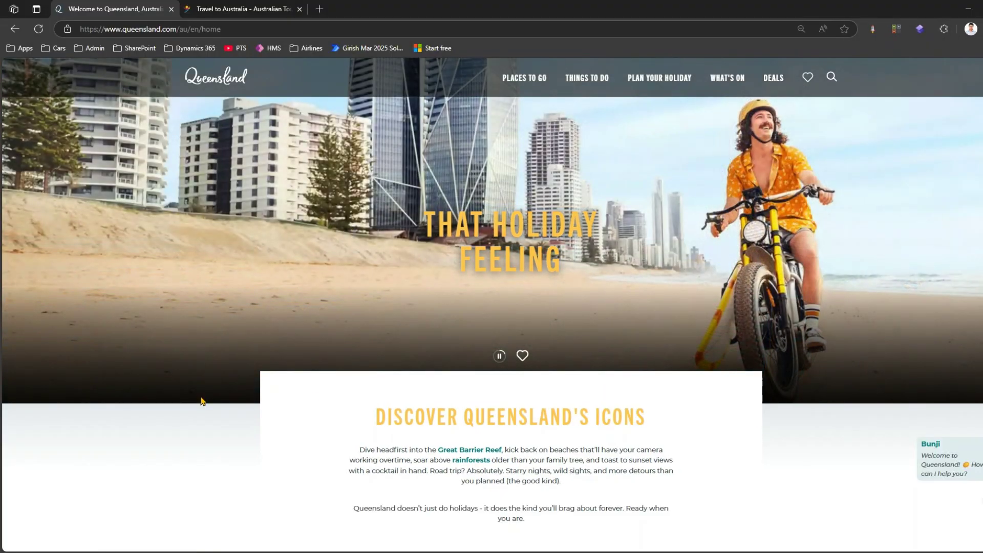
right_click(164, 407)
click(191, 355)
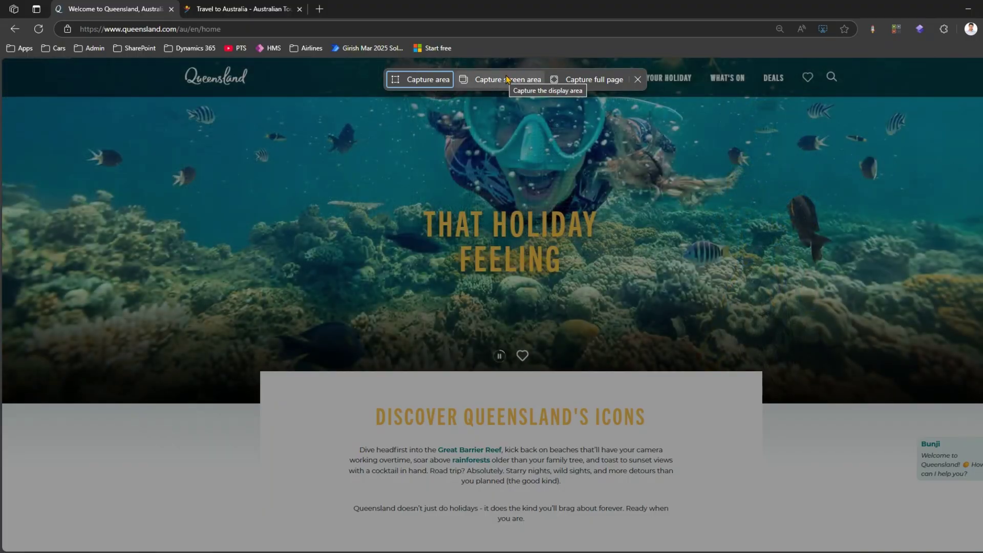
click(505, 79)
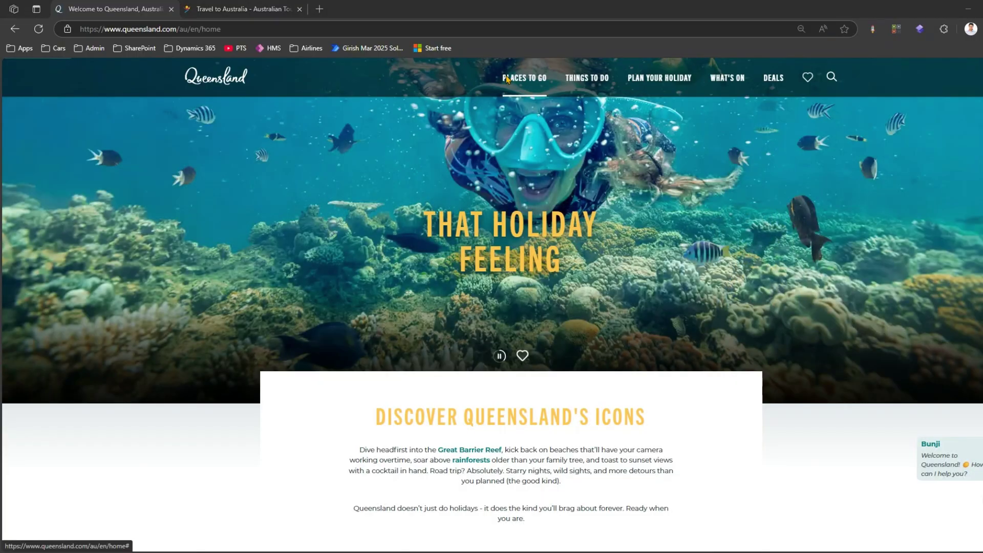
drag(113, 58, 876, 494)
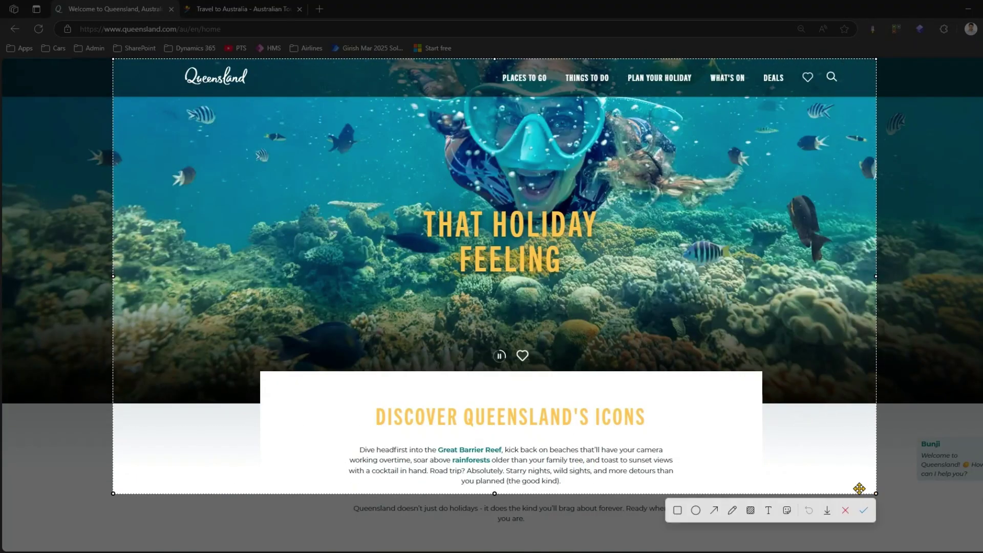
click(751, 511)
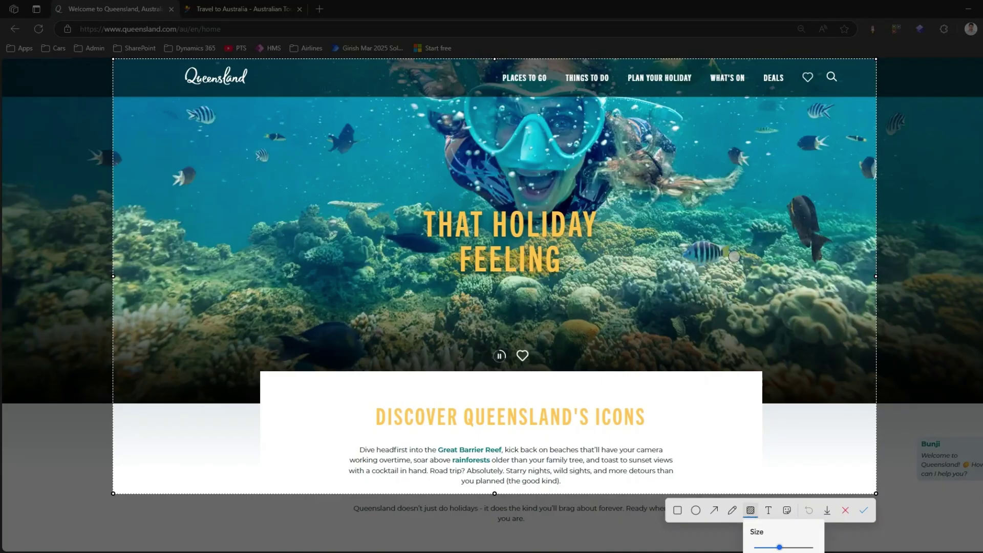
key(Escape)
key(Escape)
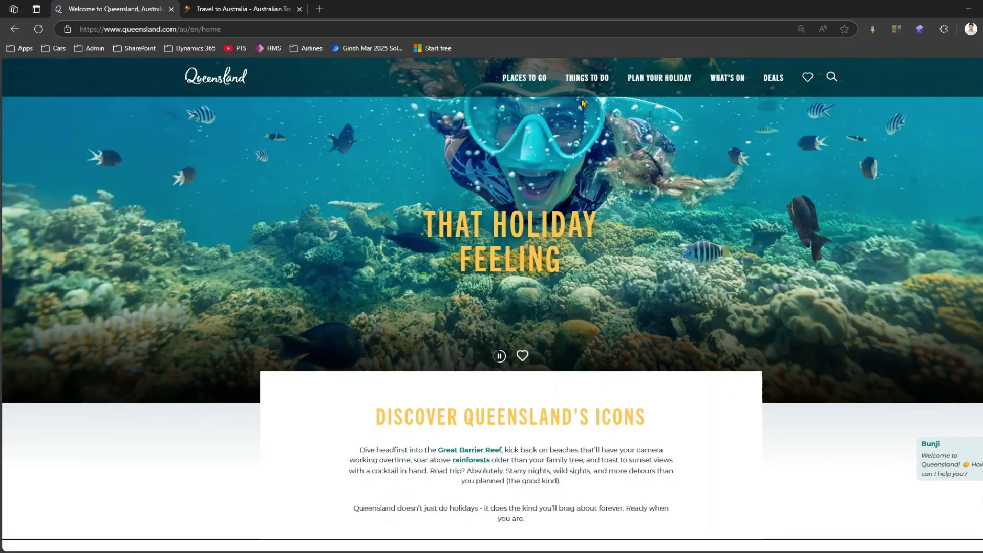
Capture a new screenshot area covering the hero banner and the heading
right_click(594, 112)
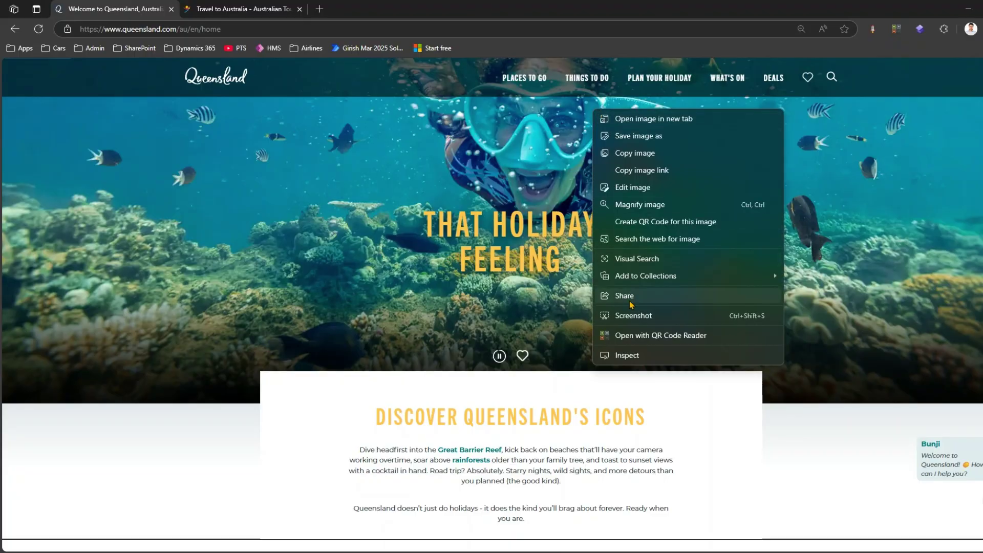
click(631, 315)
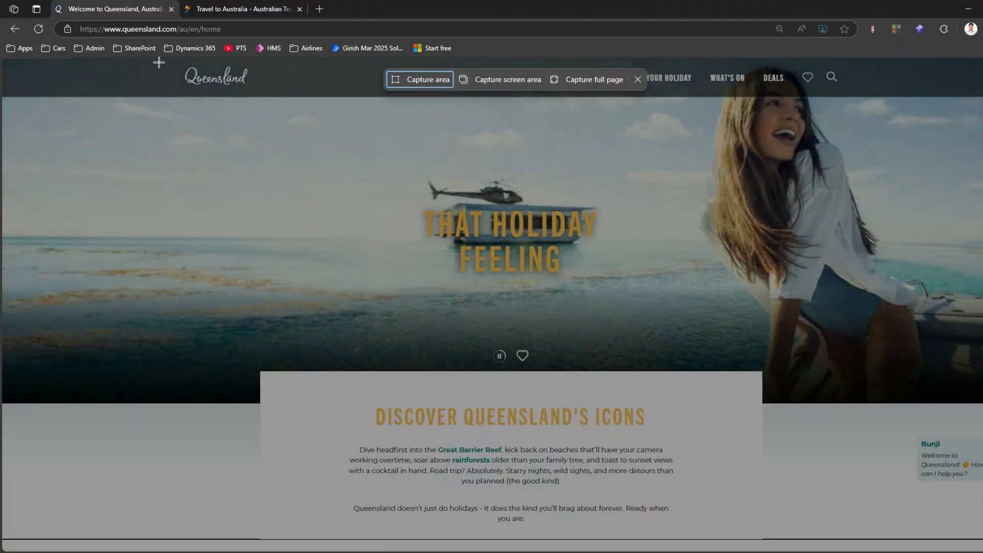
click(500, 80)
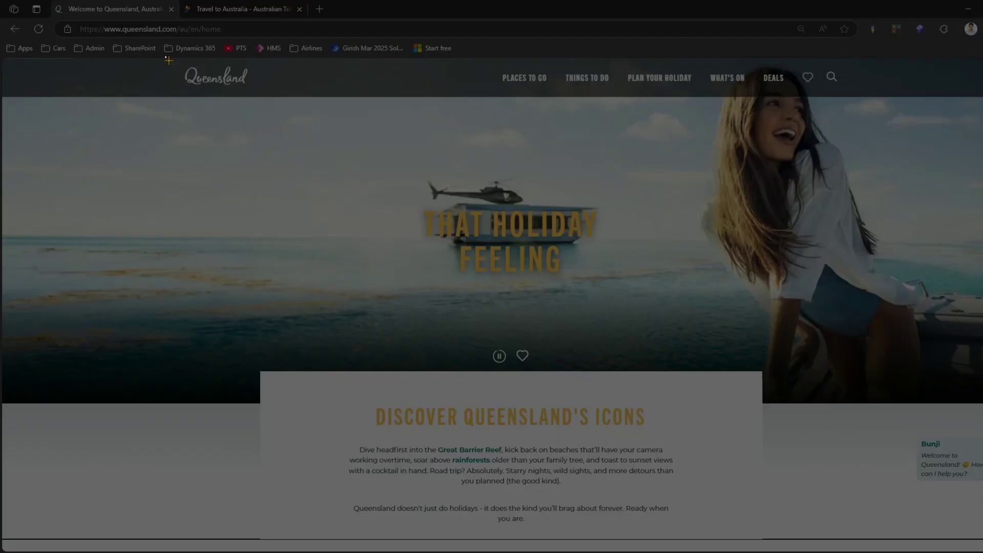
drag(169, 60, 850, 433)
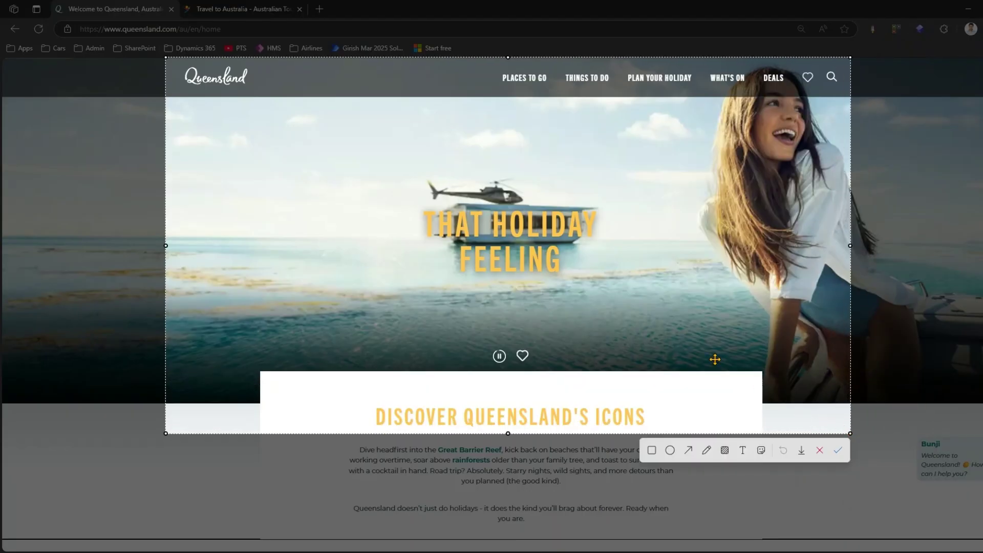
Mosaic-blur THAT and QUEENSLAND at brush size 26, then copy the capture to the clipboard
click(724, 452)
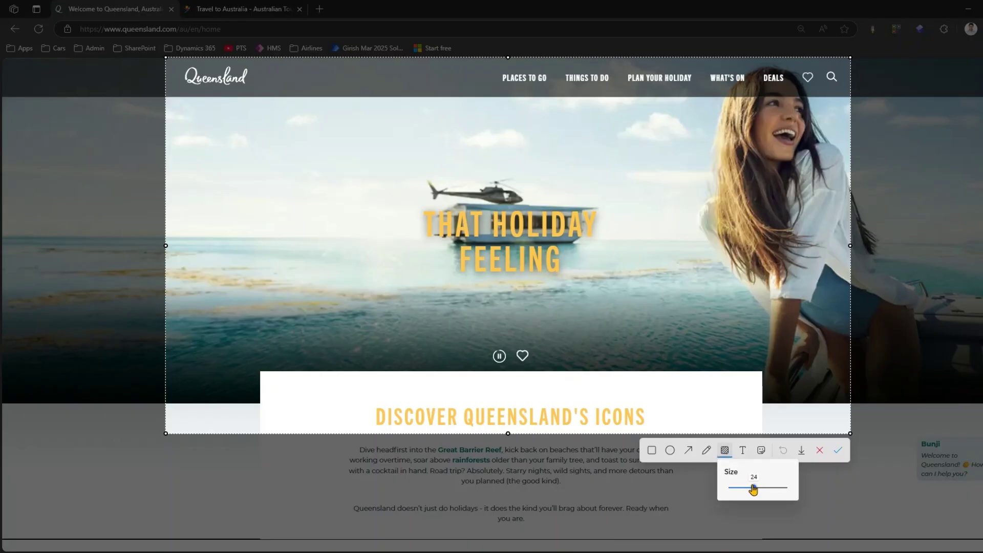
drag(753, 489, 757, 487)
mouse_move(429, 231)
mouse_down()
mouse_move(431, 214)
mouse_move(470, 213)
mouse_move(439, 222)
mouse_move(454, 233)
mouse_move(476, 220)
mouse_move(451, 235)
mouse_move(428, 220)
mouse_move(482, 212)
mouse_move(483, 231)
mouse_move(456, 232)
mouse_move(516, 212)
mouse_move(597, 212)
mouse_move(495, 217)
mouse_move(578, 225)
mouse_move(497, 231)
mouse_move(589, 233)
mouse_move(590, 217)
mouse_move(470, 225)
mouse_move(570, 219)
mouse_up()
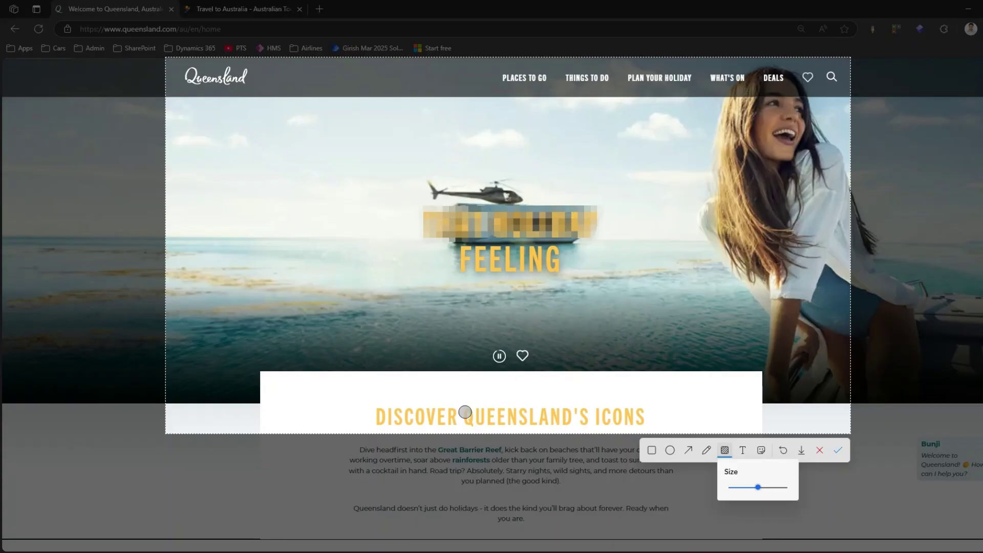
mouse_move(467, 412)
mouse_down()
mouse_move(559, 419)
mouse_move(567, 402)
mouse_up()
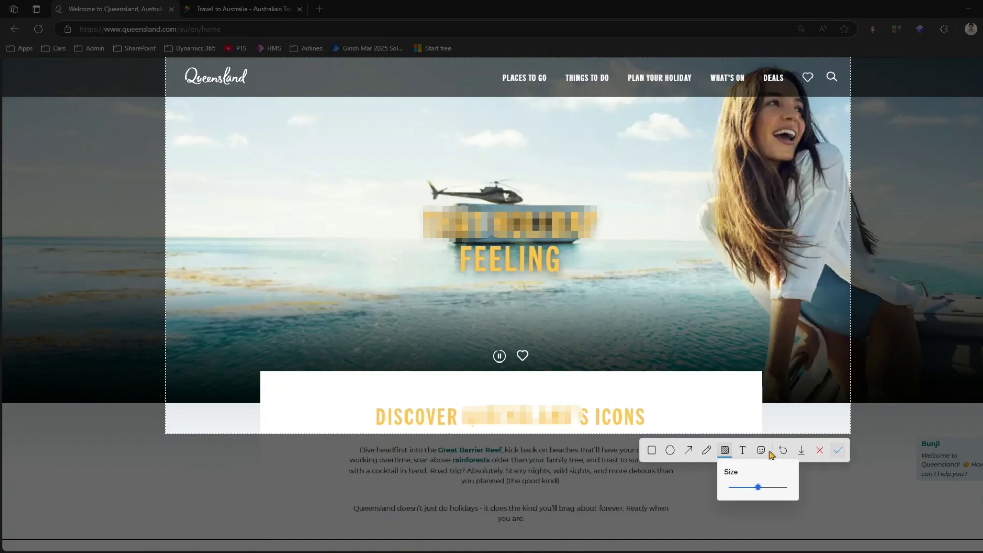
click(839, 451)
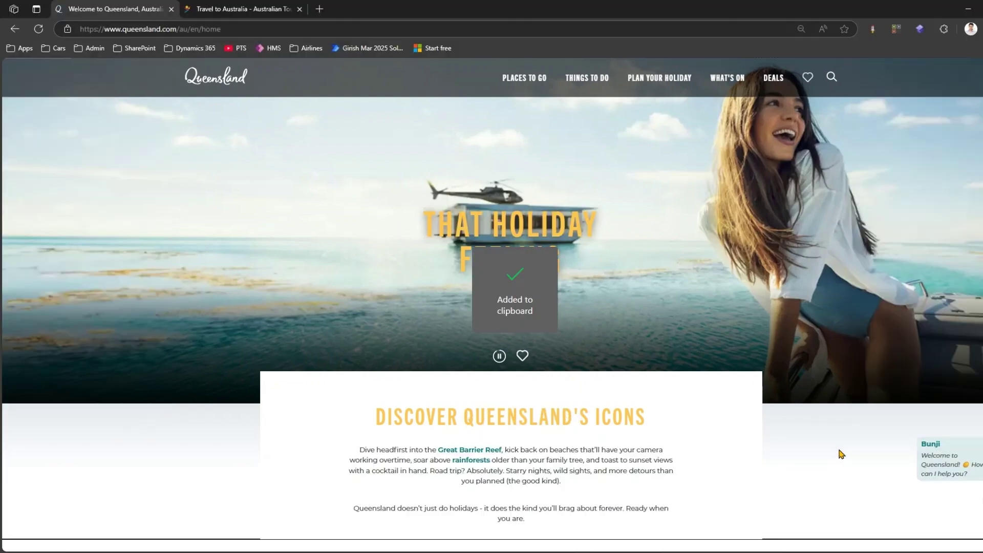
Paste the blurred capture into Word's Document1, then minimise Word
key(alt+Tab)
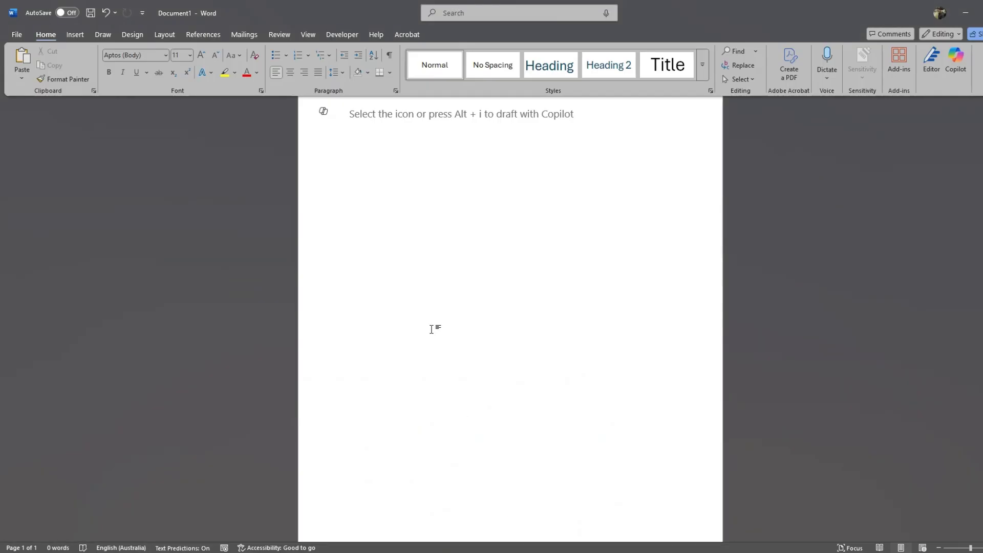
scroll(436, 275, up, 2)
click(435, 275)
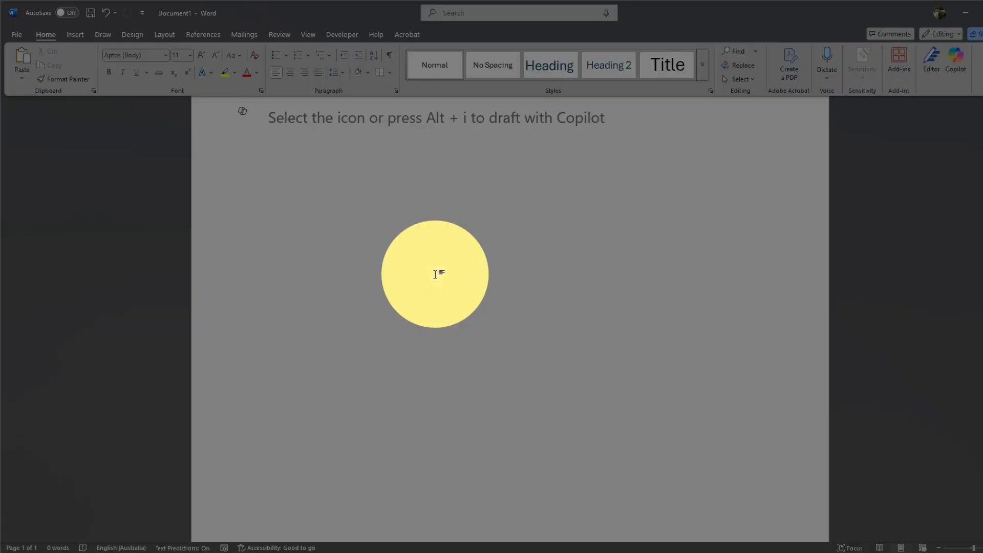
key(ctrl+v)
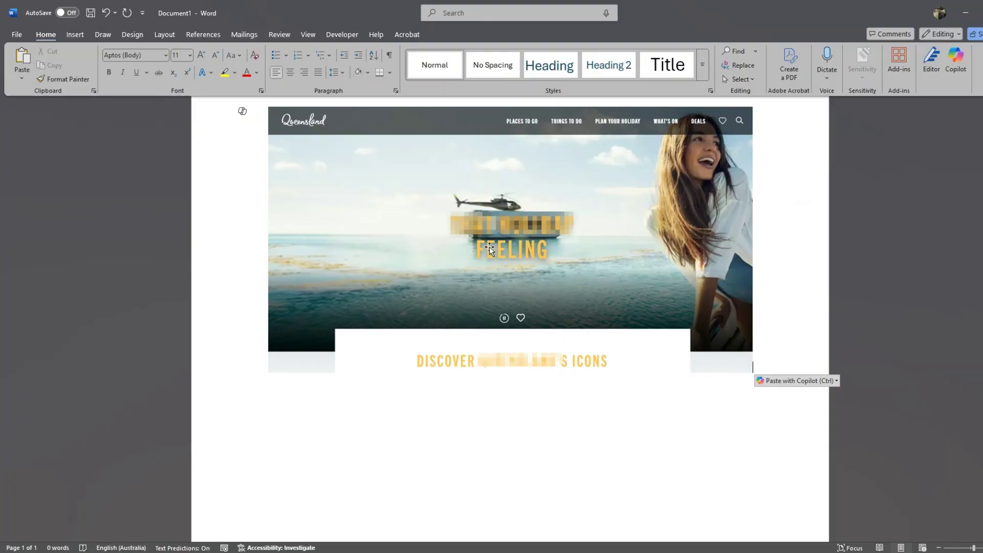
click(967, 12)
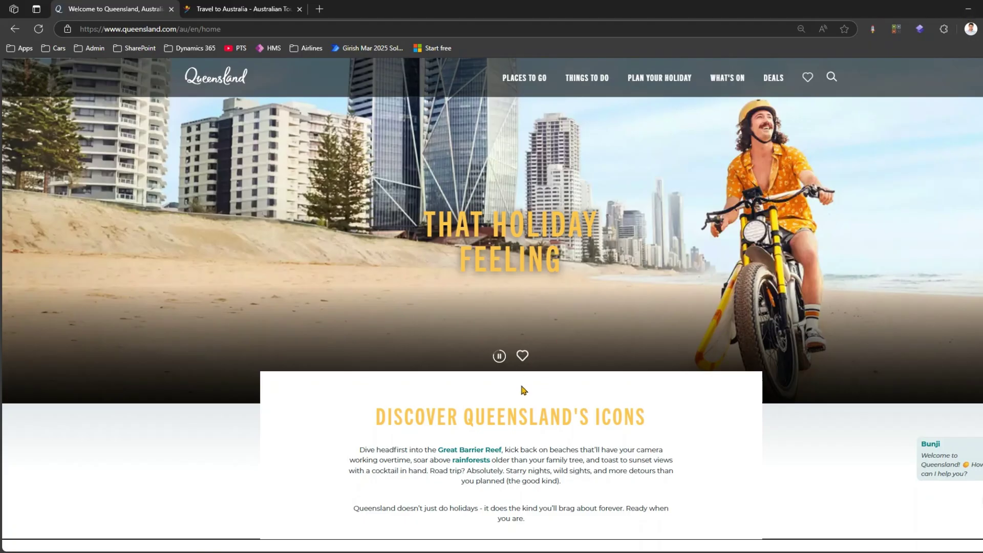
At 90% zoom, capture the Explore Our Destinations section down to the What's On heading
scroll(520, 384, down, 9)
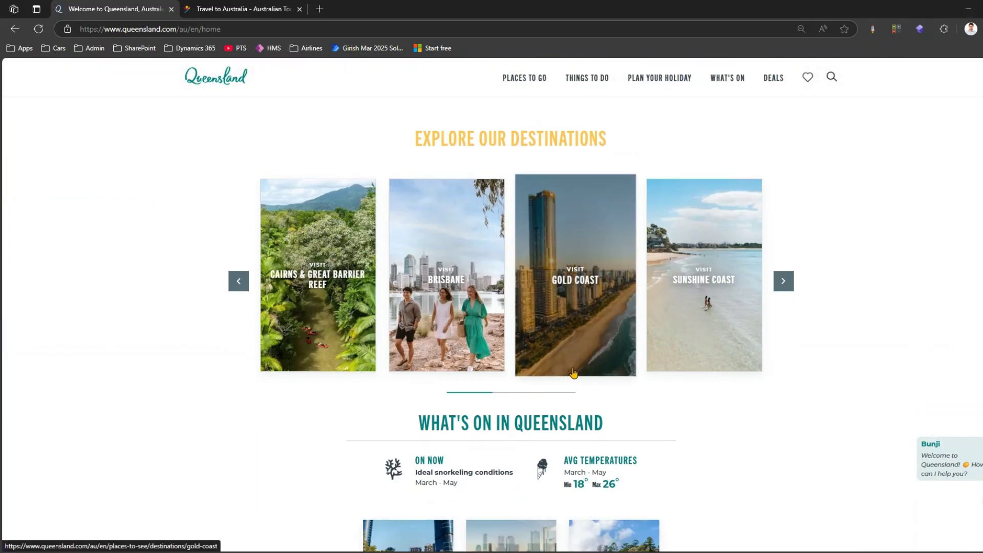
key(ctrl+plus)
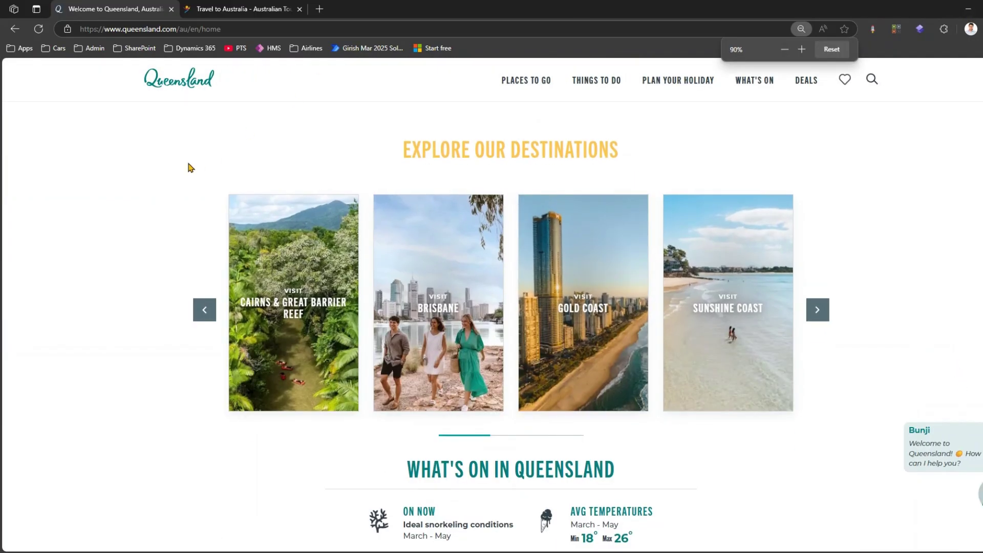
right_click(112, 169)
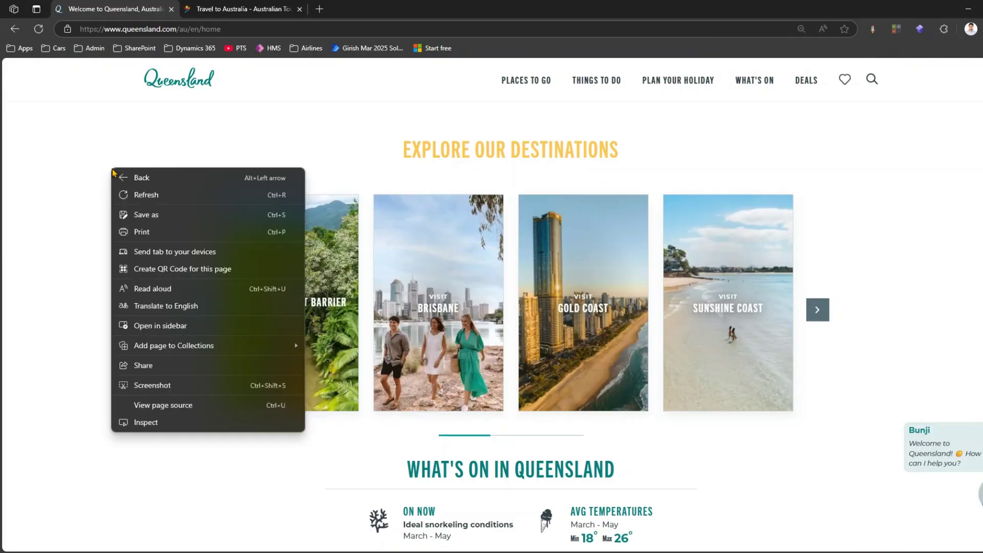
click(152, 385)
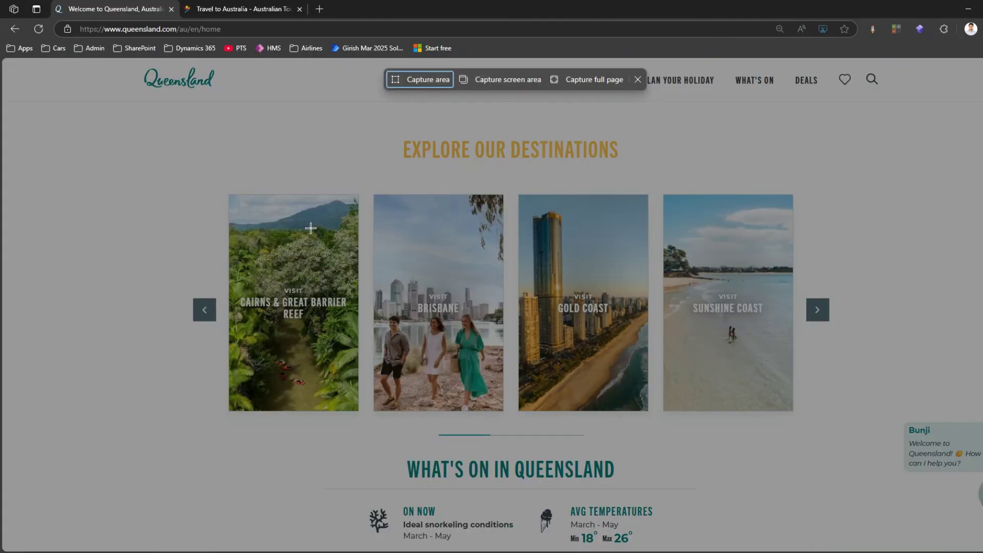
click(532, 85)
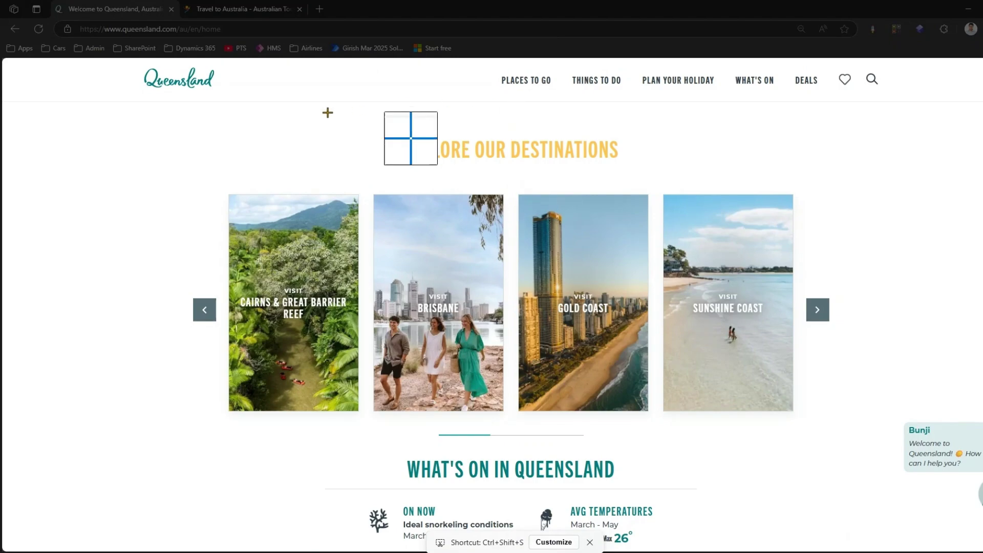
mouse_move(121, 61)
mouse_down()
mouse_move(579, 318)
mouse_move(873, 454)
mouse_move(884, 484)
mouse_move(902, 487)
mouse_up()
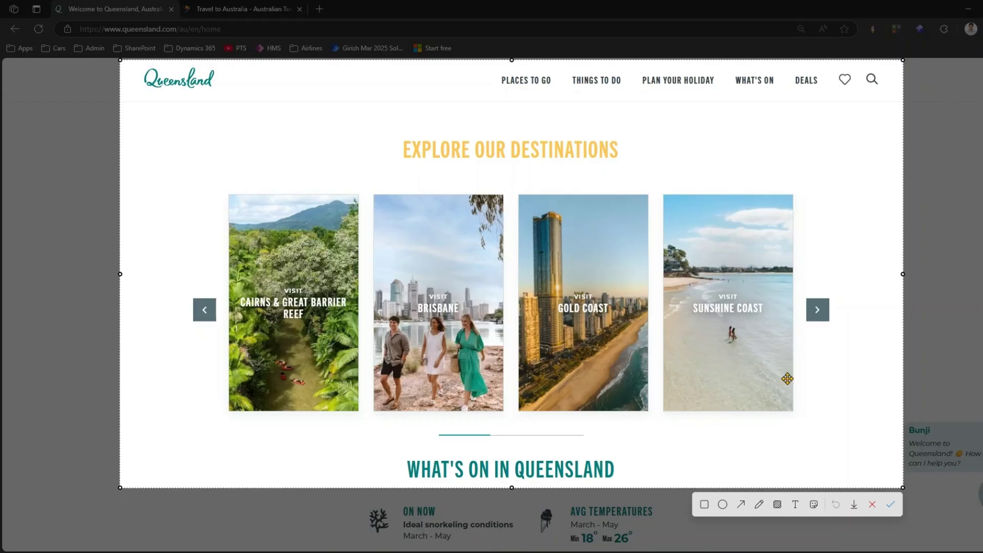
Pixelate the Sunshine Coast card with the Mosaic brush at size 30
click(777, 505)
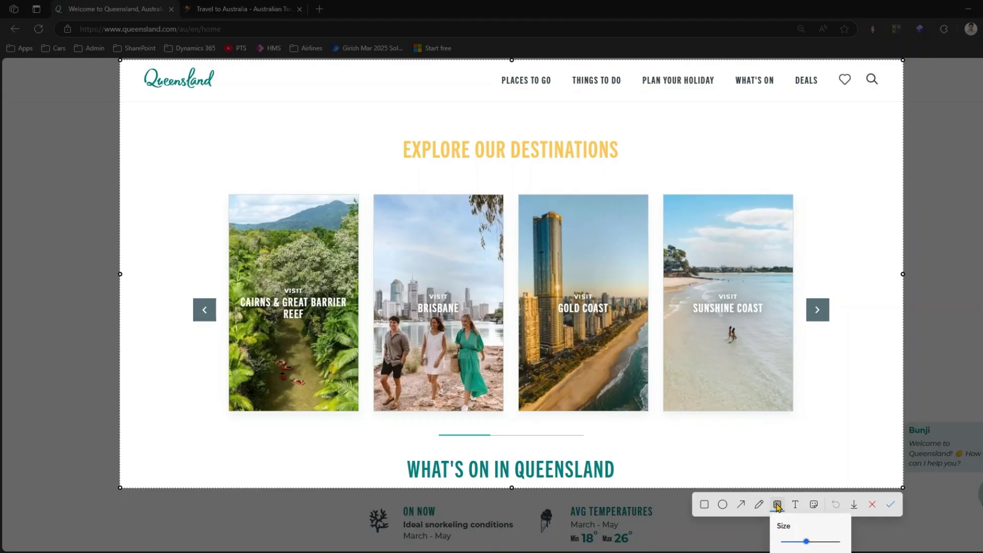
drag(807, 542, 819, 546)
mouse_move(668, 196)
mouse_down()
mouse_move(799, 197)
mouse_move(661, 213)
mouse_move(699, 279)
mouse_move(742, 305)
mouse_move(712, 312)
mouse_move(773, 225)
mouse_move(710, 208)
mouse_move(795, 217)
mouse_move(788, 427)
mouse_move(779, 393)
mouse_move(724, 345)
mouse_move(664, 235)
mouse_move(662, 288)
mouse_move(709, 263)
mouse_move(691, 298)
mouse_move(665, 305)
mouse_move(676, 332)
mouse_move(669, 336)
mouse_move(736, 343)
mouse_move(671, 347)
mouse_move(751, 357)
mouse_move(667, 376)
mouse_move(660, 391)
mouse_move(709, 408)
mouse_move(728, 366)
mouse_move(708, 336)
mouse_move(715, 287)
mouse_move(696, 226)
mouse_move(781, 206)
mouse_move(677, 198)
mouse_move(796, 195)
mouse_move(790, 244)
mouse_move(756, 207)
mouse_move(764, 208)
mouse_move(722, 260)
mouse_move(736, 250)
mouse_up()
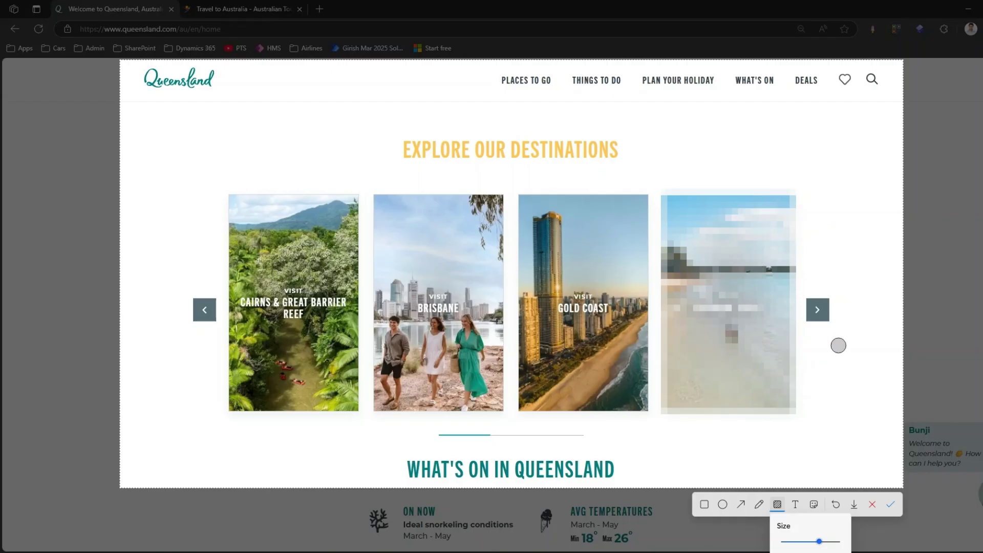
key(Escape)
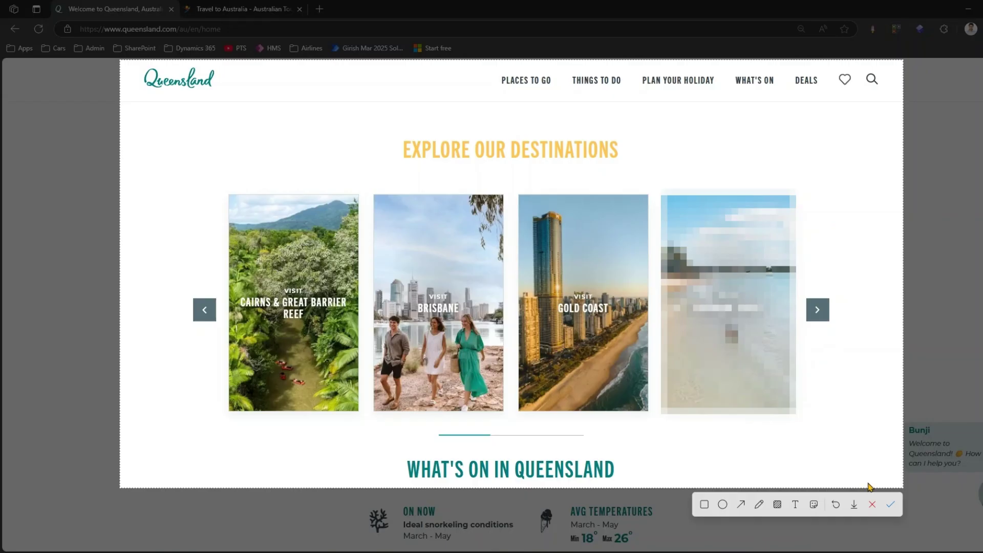
Save the capture as PNG Image screenshot-1746399457796.png in Downloads
click(855, 506)
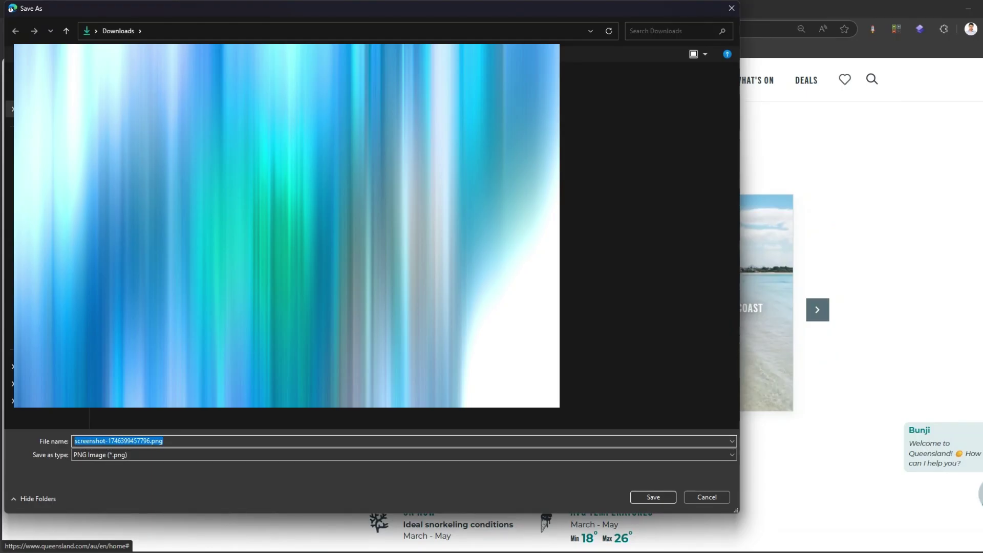
click(142, 459)
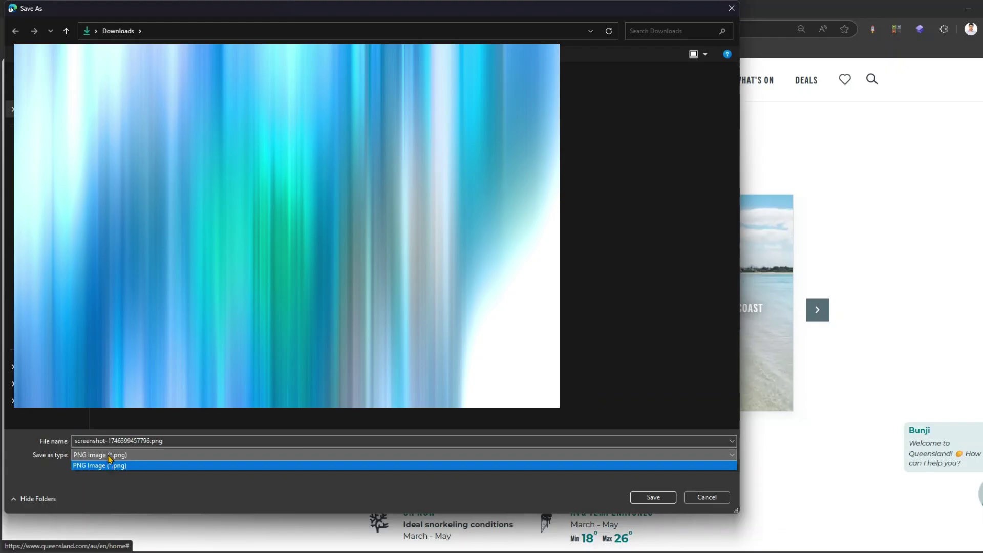
click(653, 497)
click(653, 498)
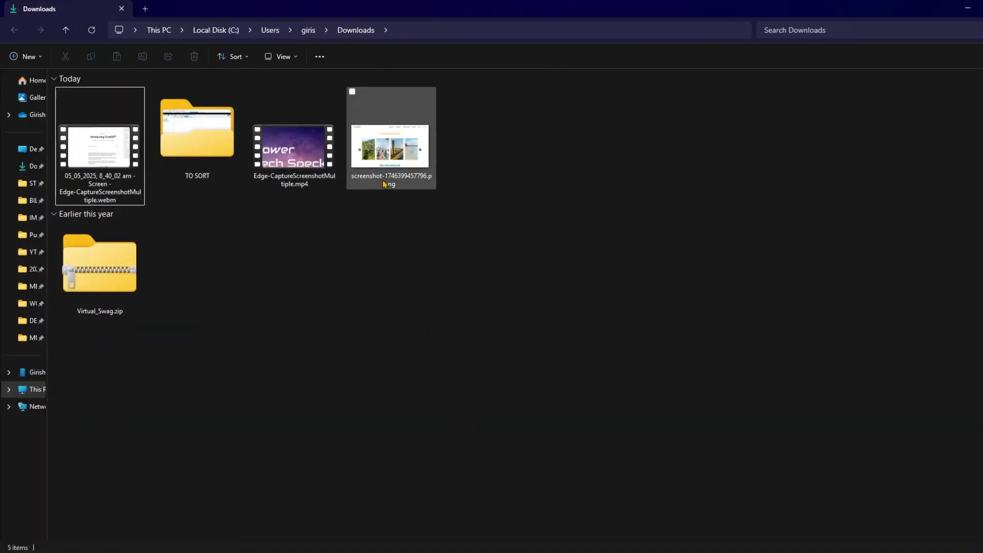
Select screenshot-1746399457796.png in the Downloads folder
click(391, 158)
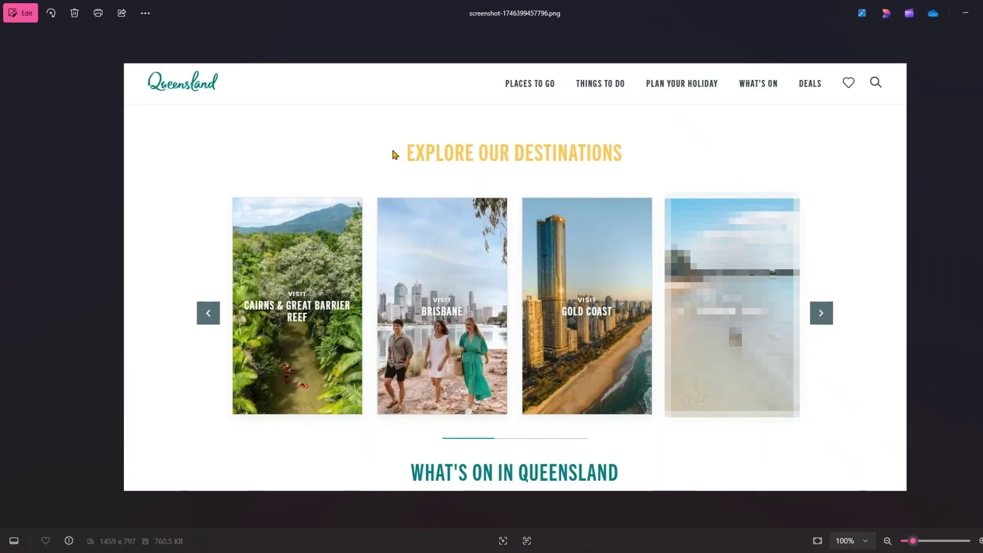